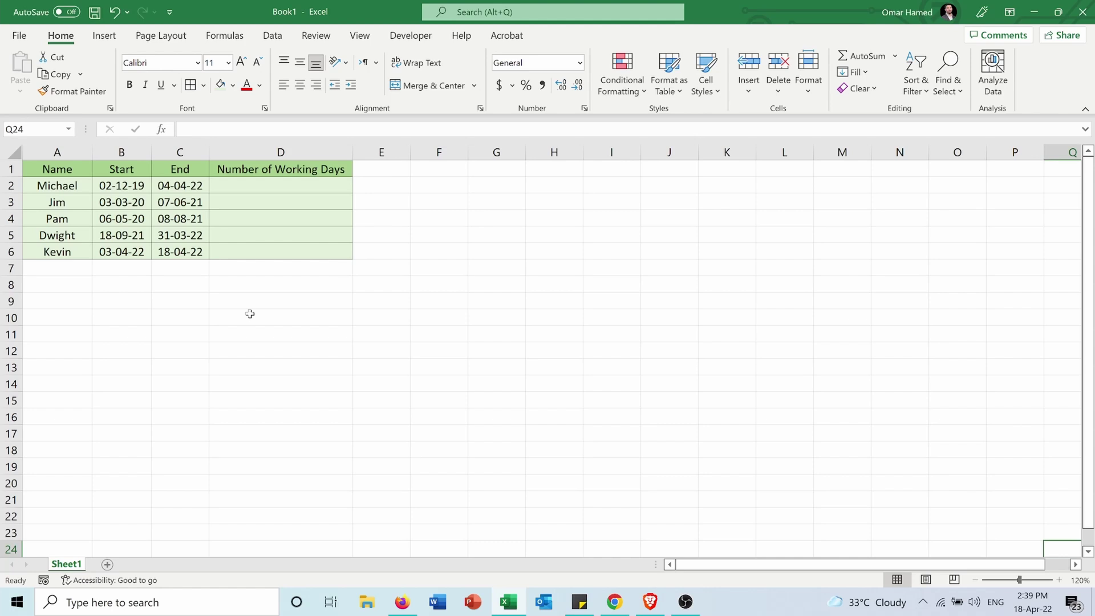
Enter =NETWORKDAYS(B2,C2,20) in D2, returning 611 working days.
{"action": "left_click", "coordinate": [249, 314]}
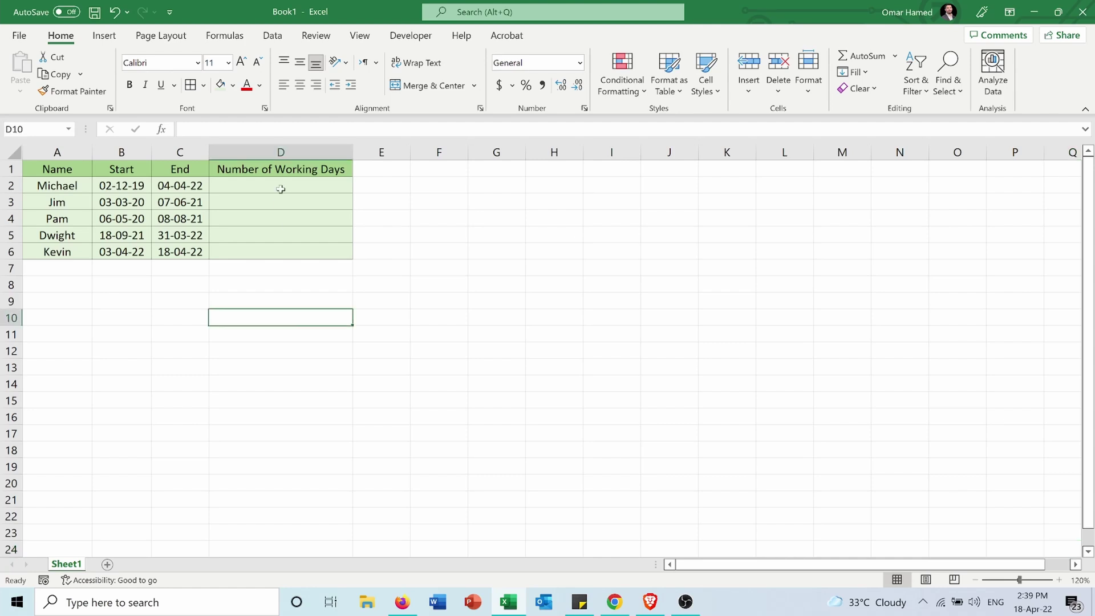
{"action": "left_click", "coordinate": [274, 186]}
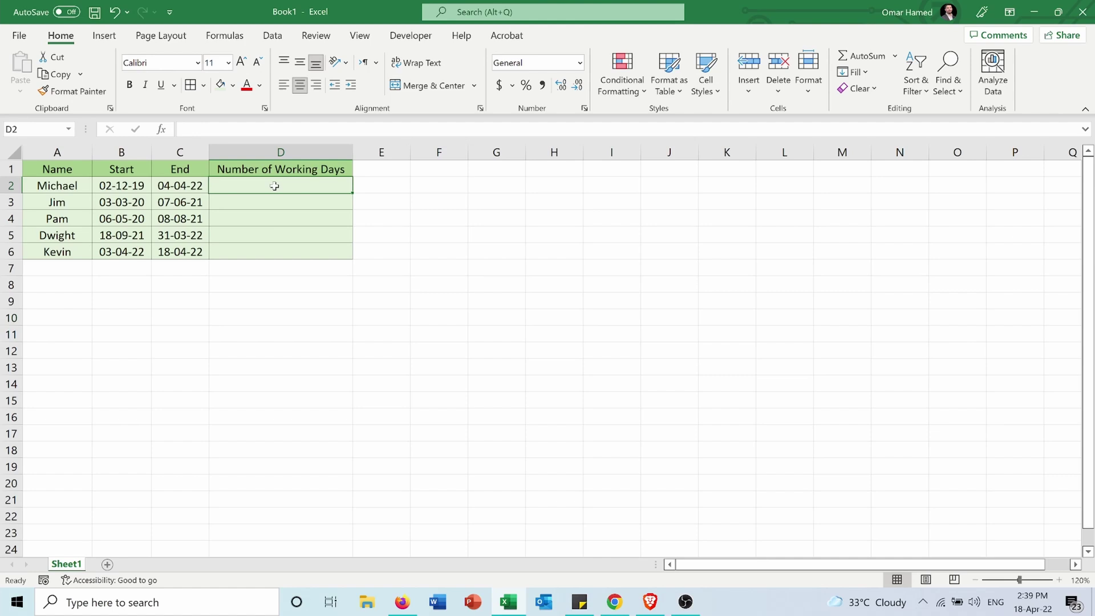
{"action": "type", "text": "=n"}
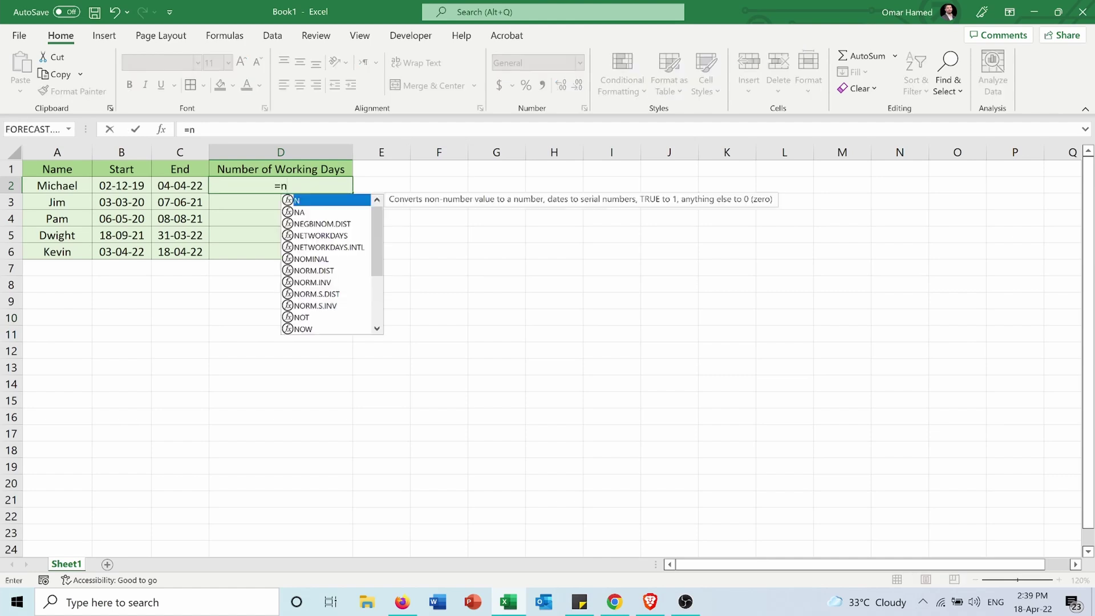
{"action": "type", "text": "etw"}
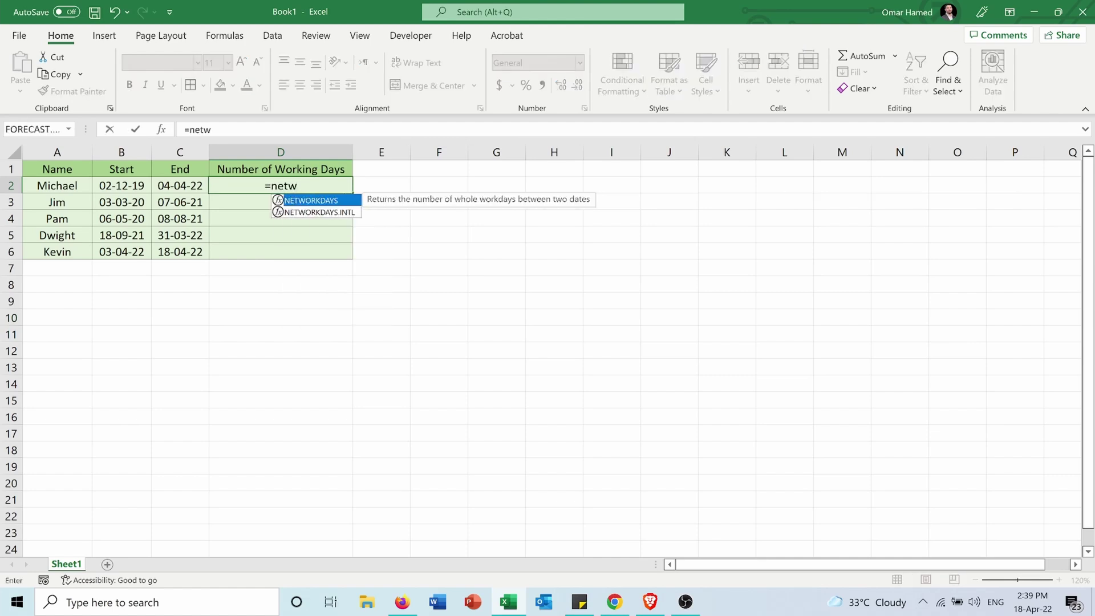
{"action": "double_click", "coordinate": [308, 202]}
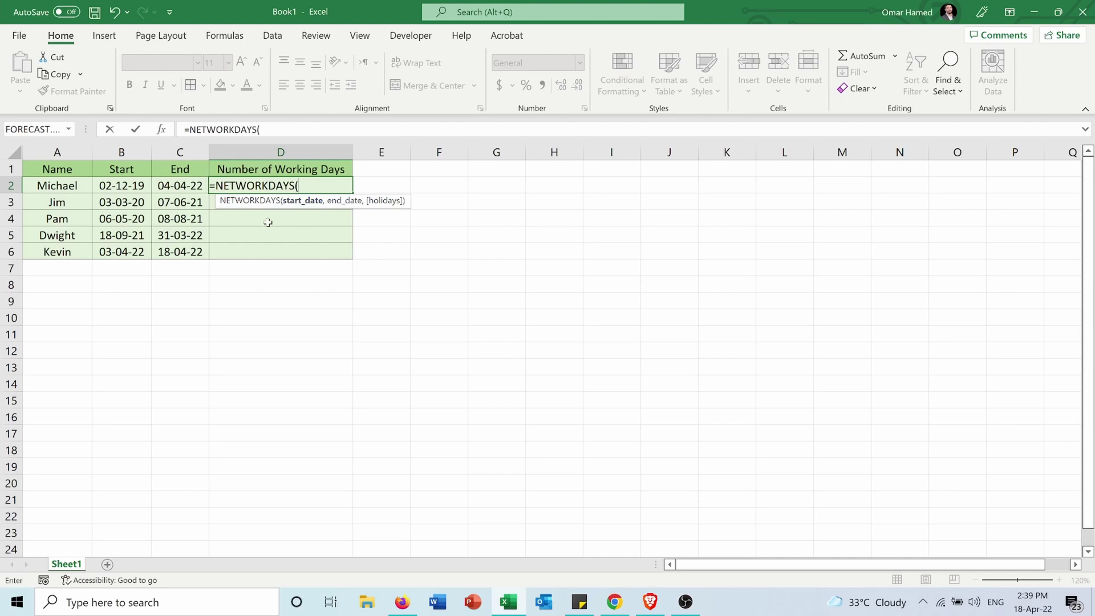
{"action": "left_click", "coordinate": [136, 181]}
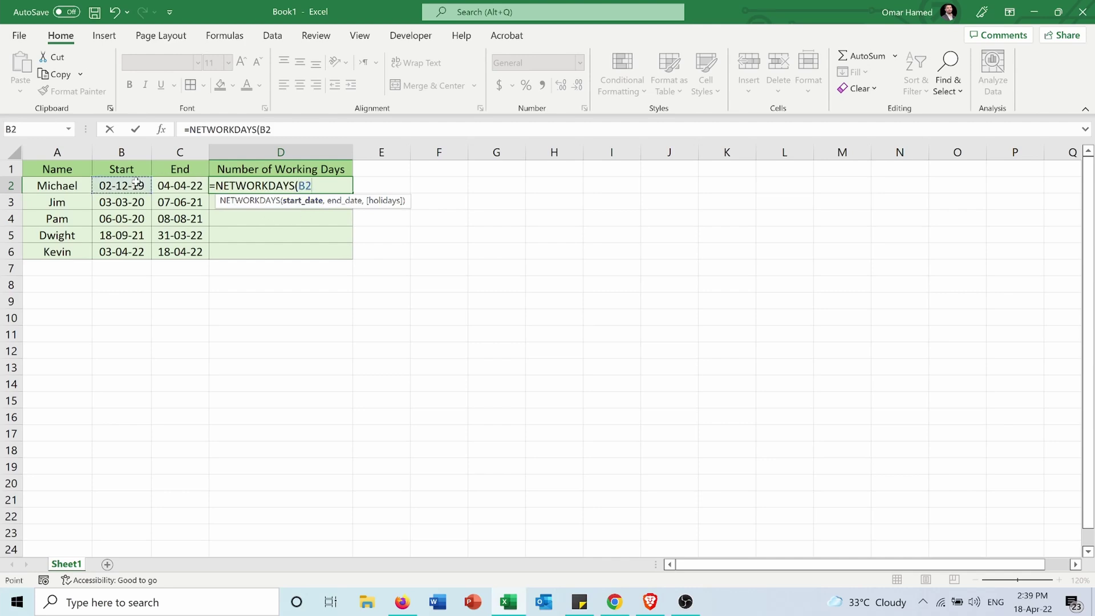
{"action": "type", "text": ","}
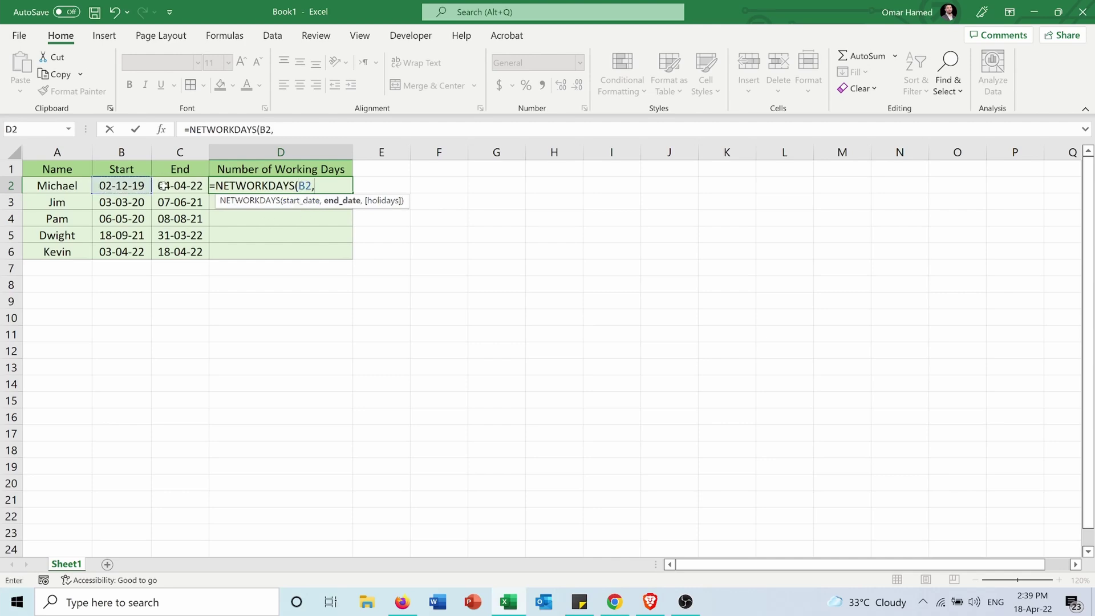
{"action": "left_click", "coordinate": [163, 186]}
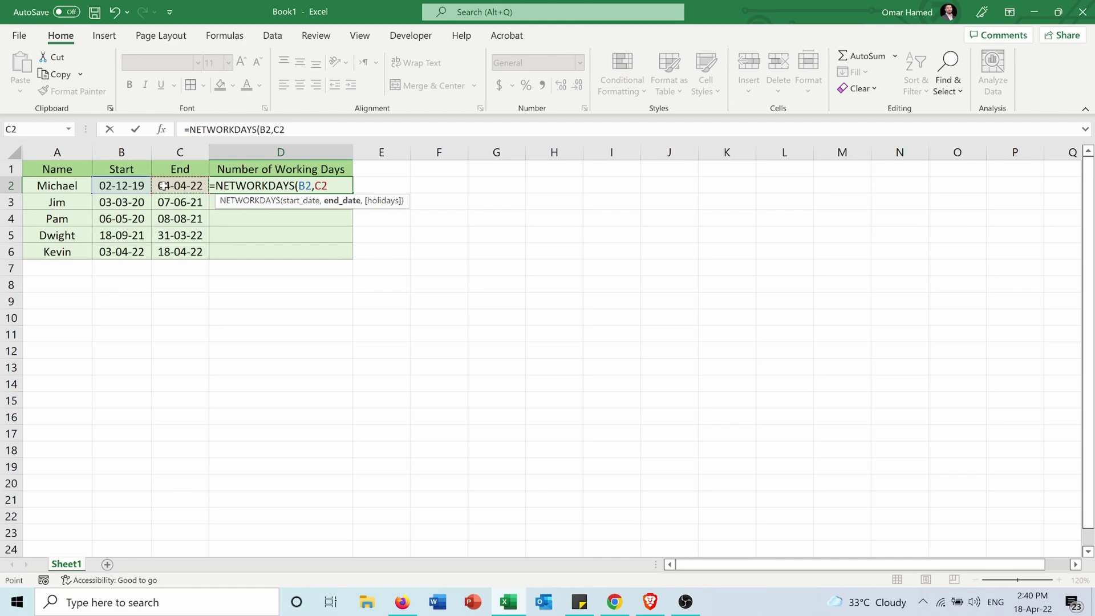
{"action": "type", "text": ","}
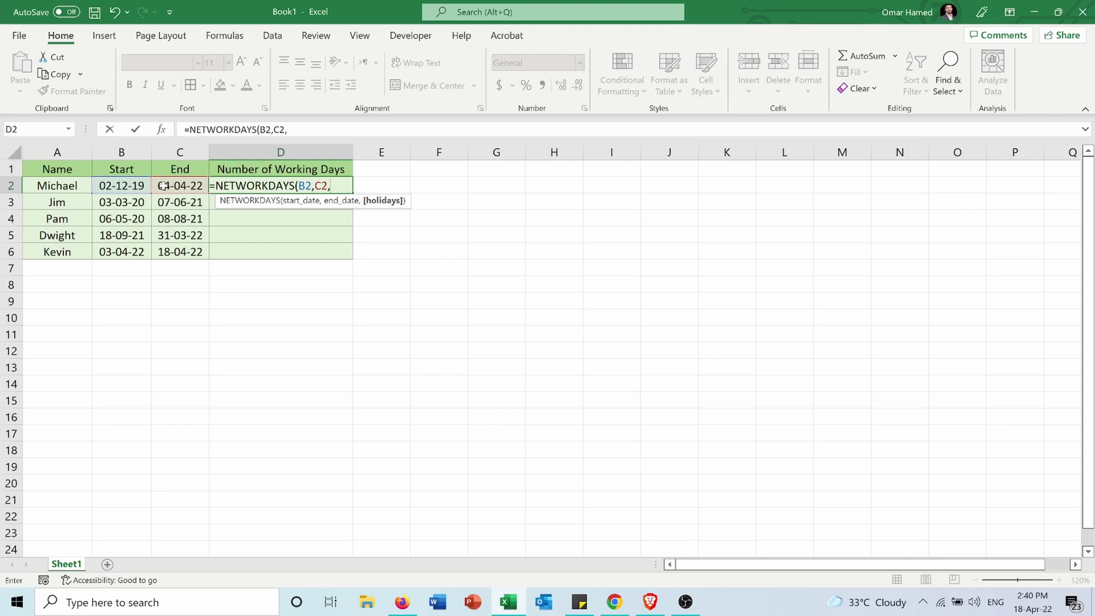
{"action": "type", "text": "20)"}
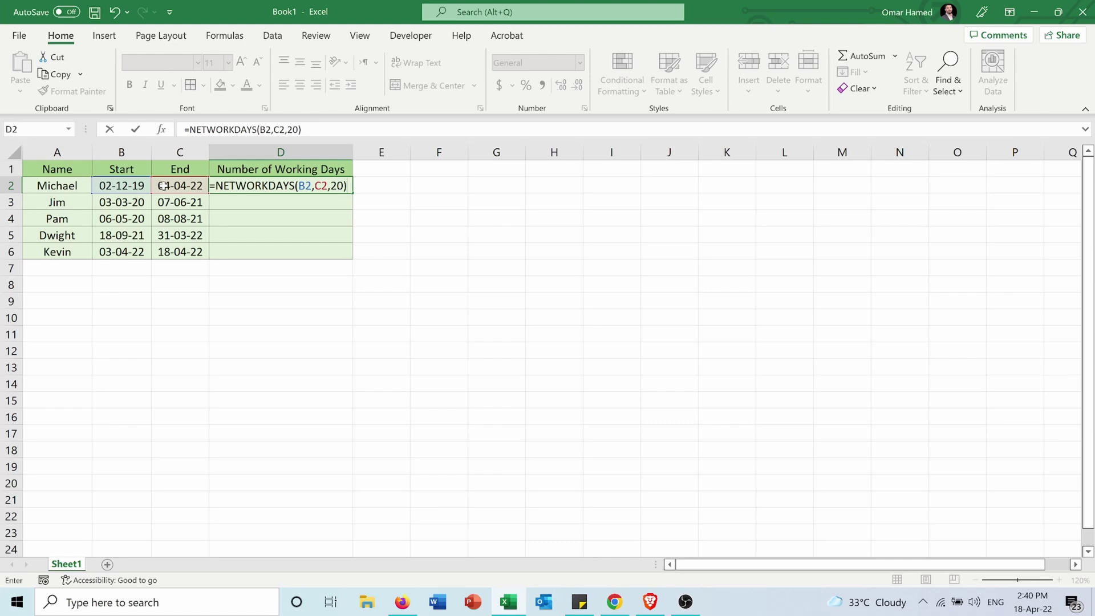
{"action": "key", "text": "Return"}
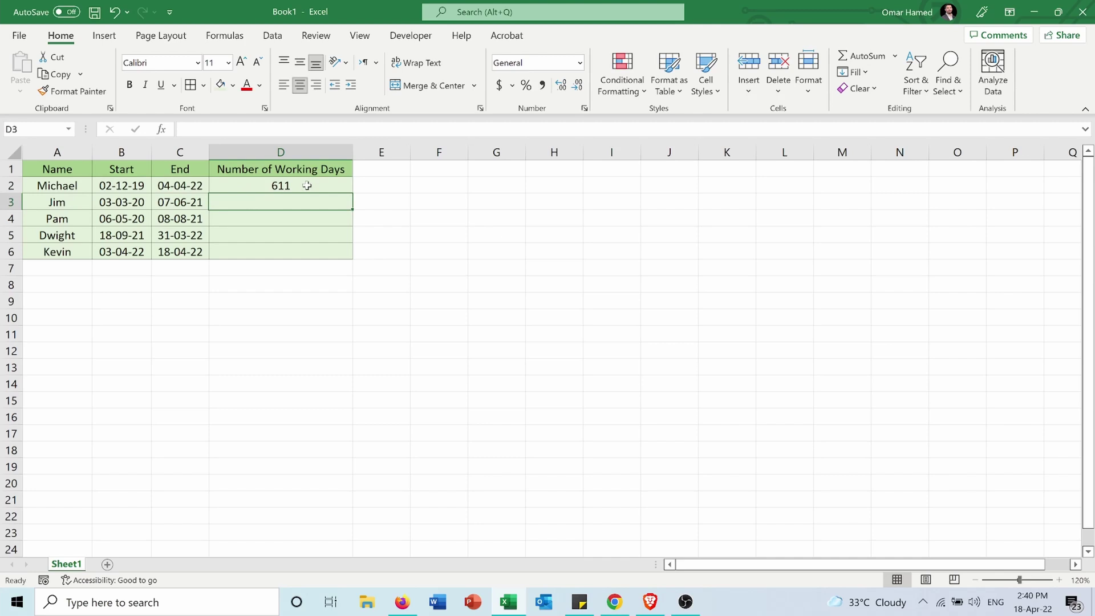
Fill the D2 formula down to D6, giving 330, 328, 139 and 11 for the other rows.
{"action": "left_click", "coordinate": [337, 185]}
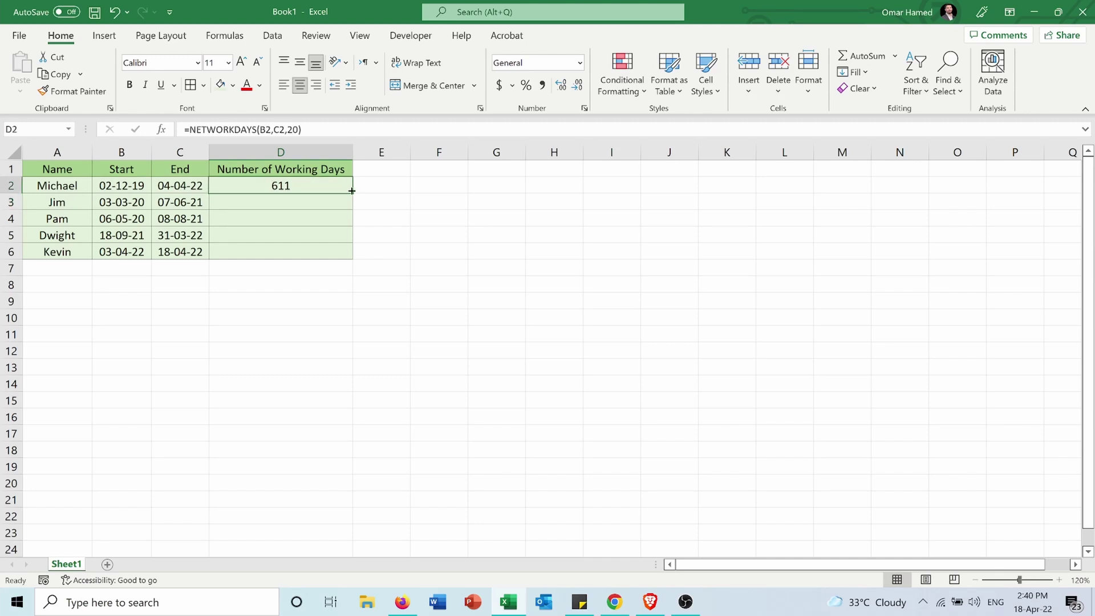
{"action": "double_click", "coordinate": [351, 191]}
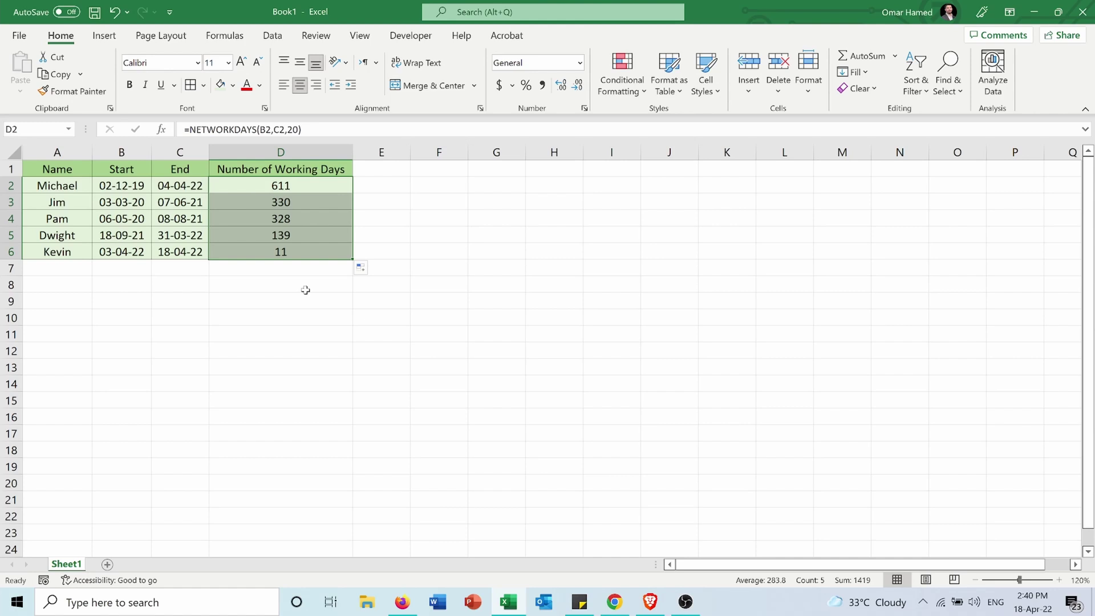
{"action": "key", "text": "shift+BackSpace"}
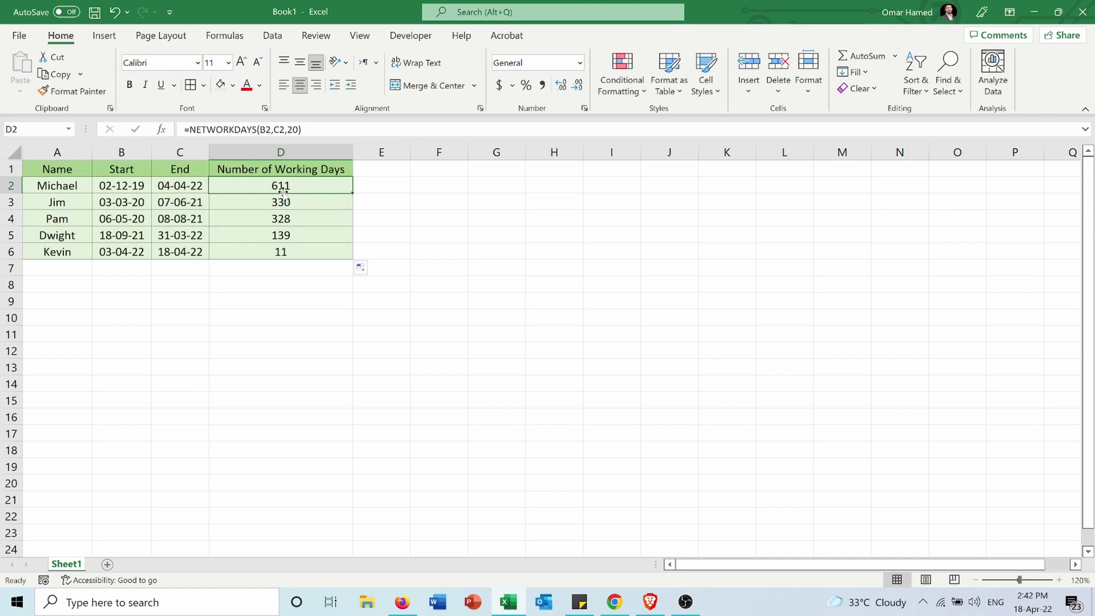
Begin =NETWORKDAYS.INTL(B2,C2, in E2, leaving the weekend argument to fill in.
{"action": "left_click", "coordinate": [369, 186]}
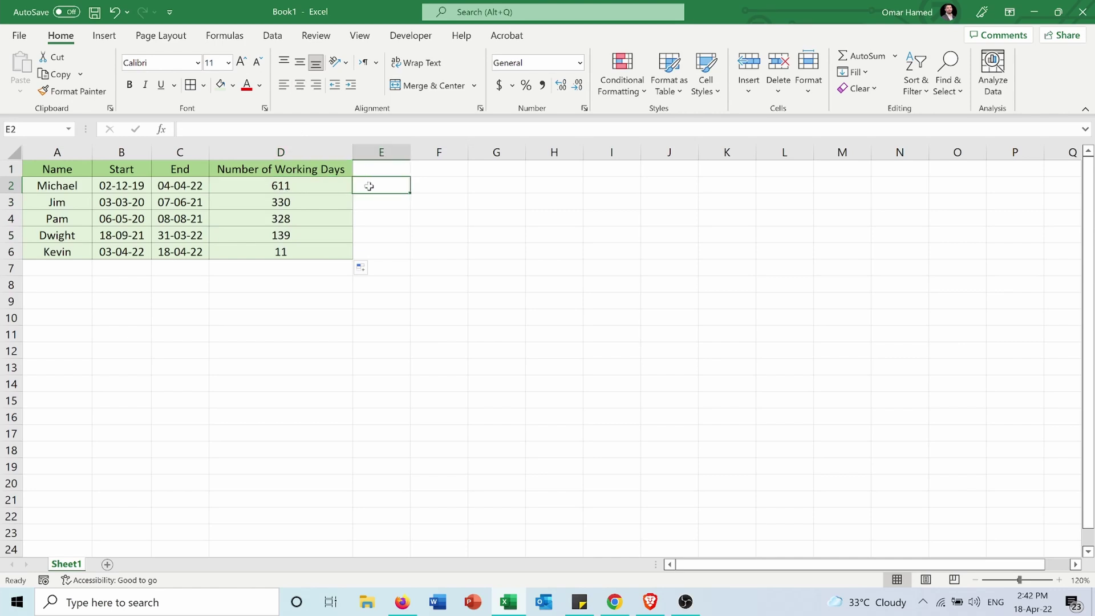
{"action": "type", "text": "="}
{"action": "type", "text": "nep"}
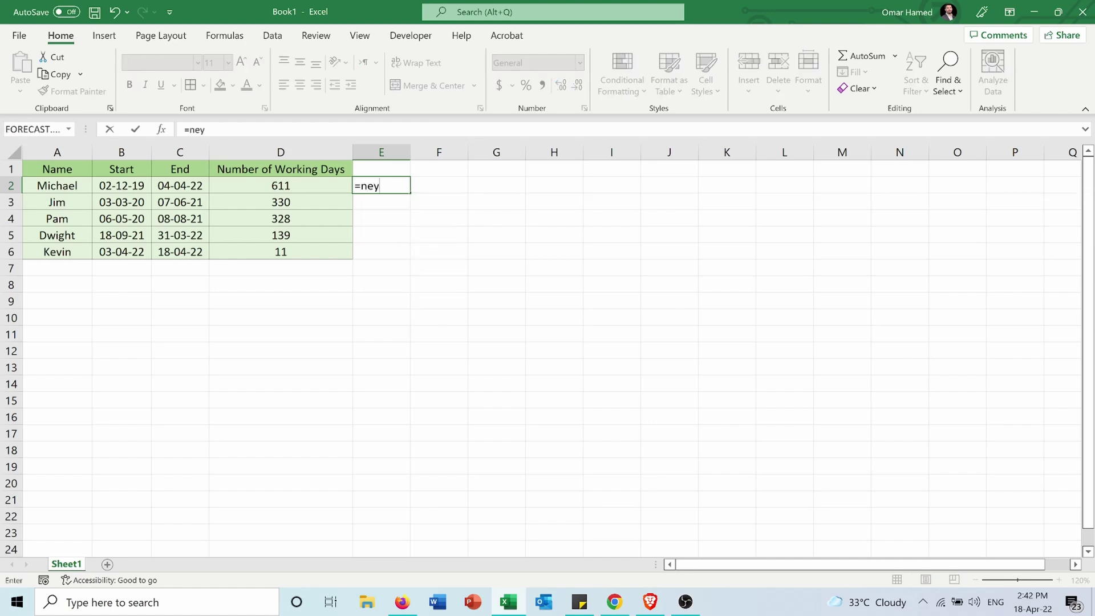
{"action": "key", "text": "BackSpace"}
{"action": "type", "text": "tw"}
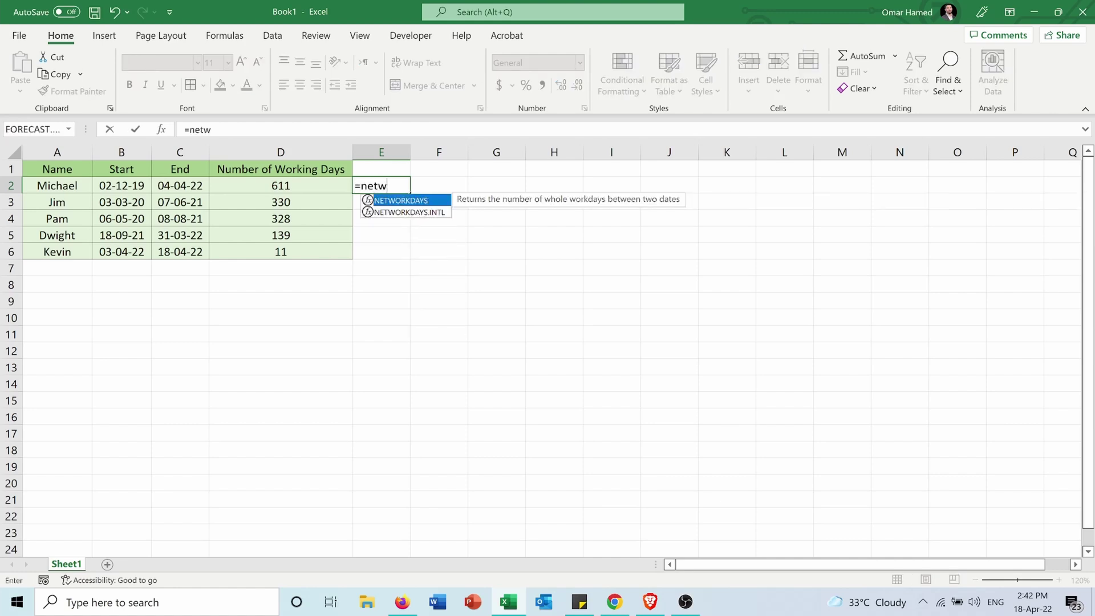
{"action": "left_click", "coordinate": [405, 212]}
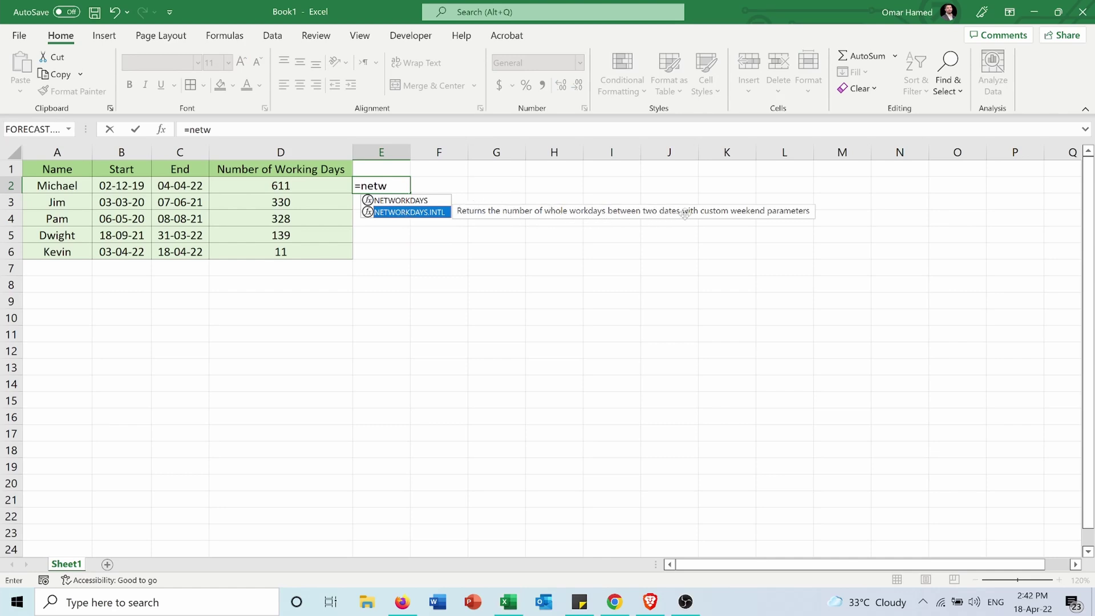
{"action": "double_click", "coordinate": [391, 213]}
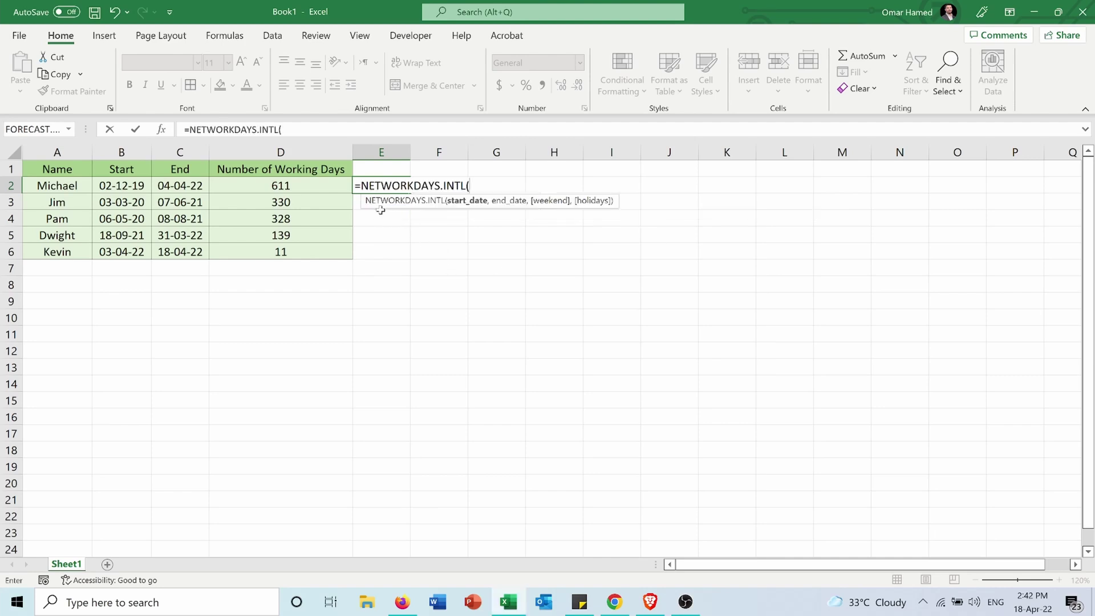
{"action": "left_click", "coordinate": [117, 185]}
{"action": "type", "text": ","}
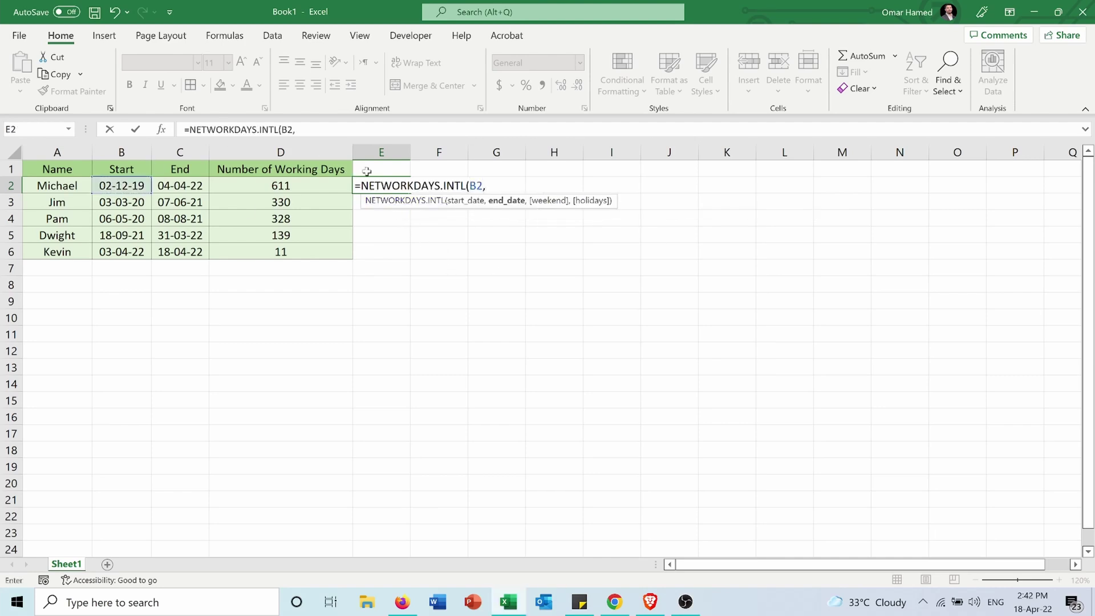
{"action": "left_click", "coordinate": [192, 186]}
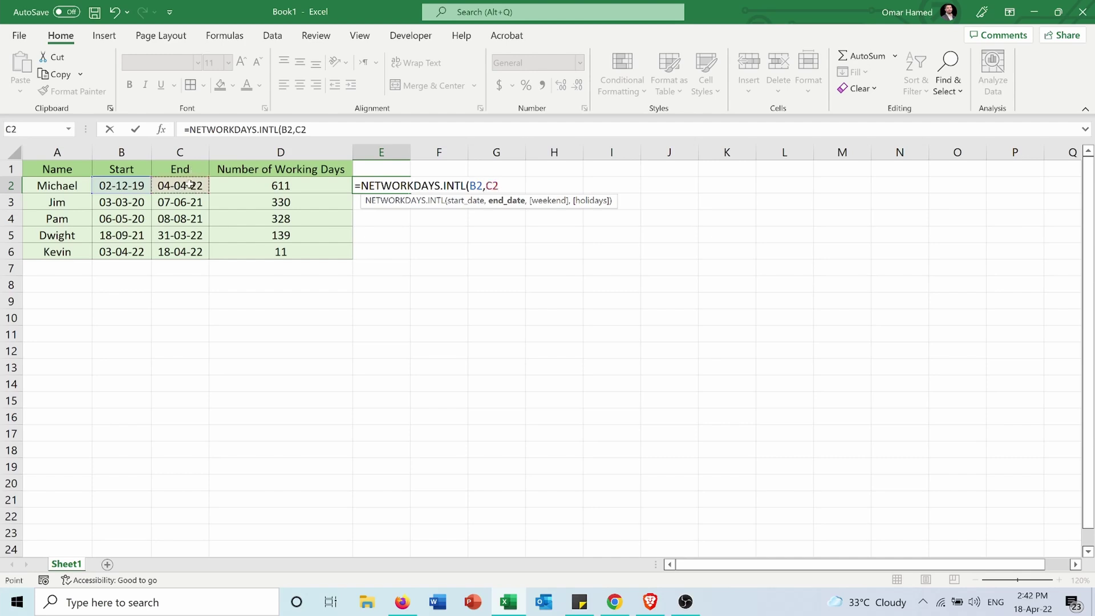
{"action": "type", "text": ","}
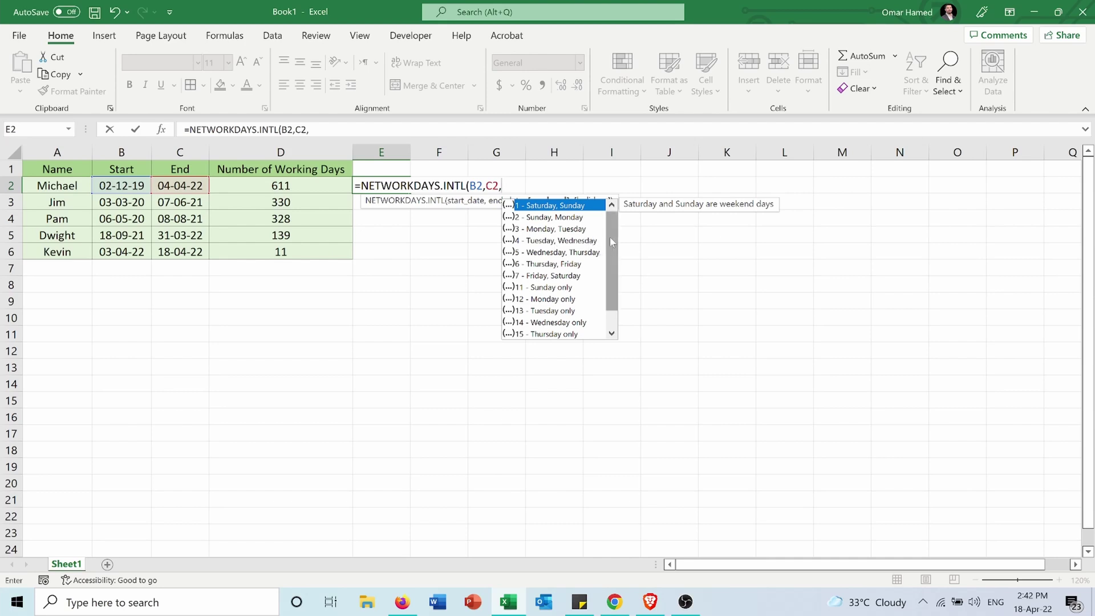
Complete E2 as =NETWORKDAYS.INTL(B2,C2,16,17), returning 733 working days.
{"action": "mouse_move", "coordinate": [610, 237]}
{"action": "left_mouse_down"}
{"action": "mouse_move", "coordinate": [610, 264]}
{"action": "mouse_move", "coordinate": [610, 251]}
{"action": "left_mouse_up"}
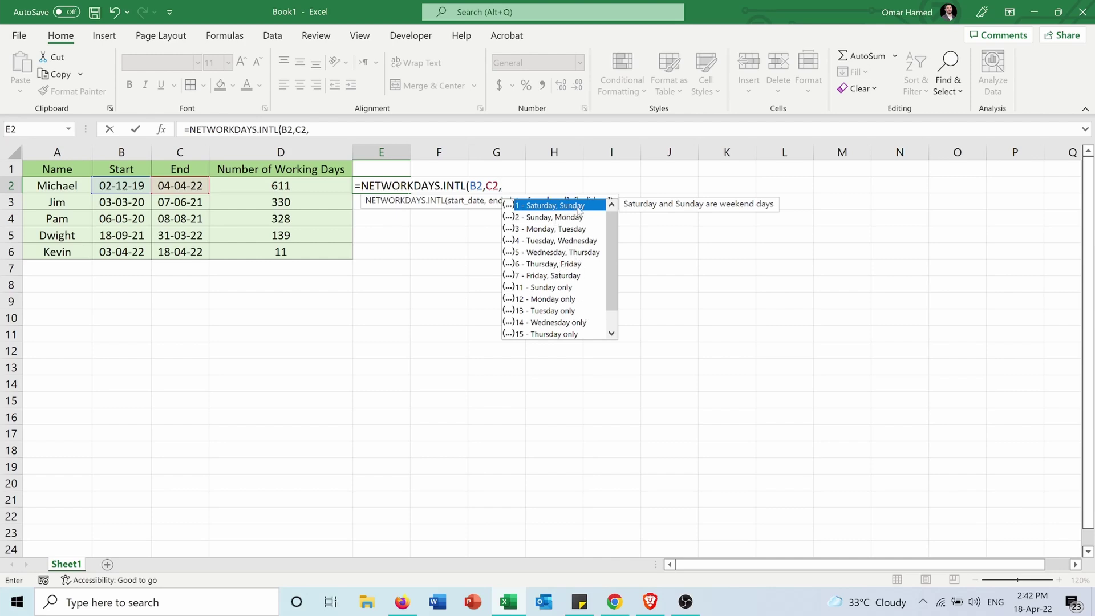
{"action": "left_click_drag", "start_coordinate": [610, 290], "coordinate": [615, 329]}
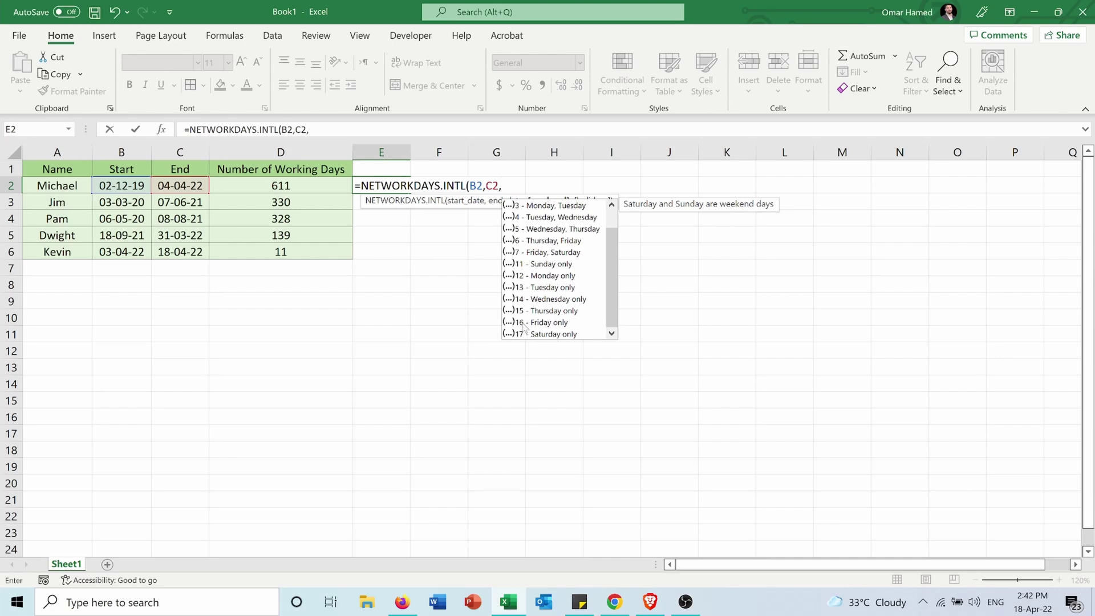
{"action": "type", "text": "16"}
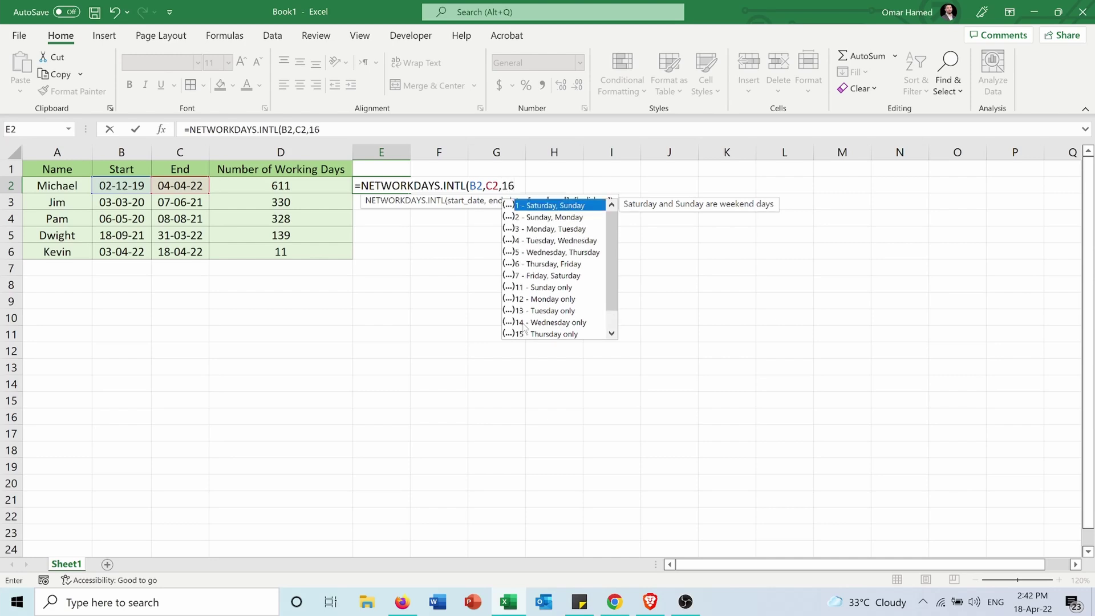
{"action": "type", "text": ","}
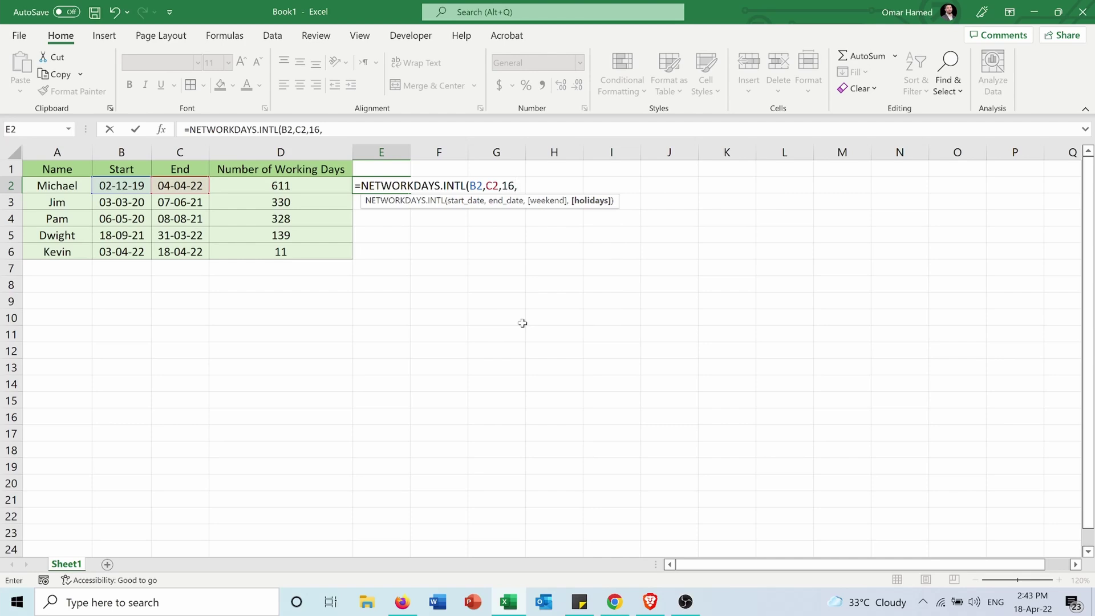
{"action": "type", "text": "17)"}
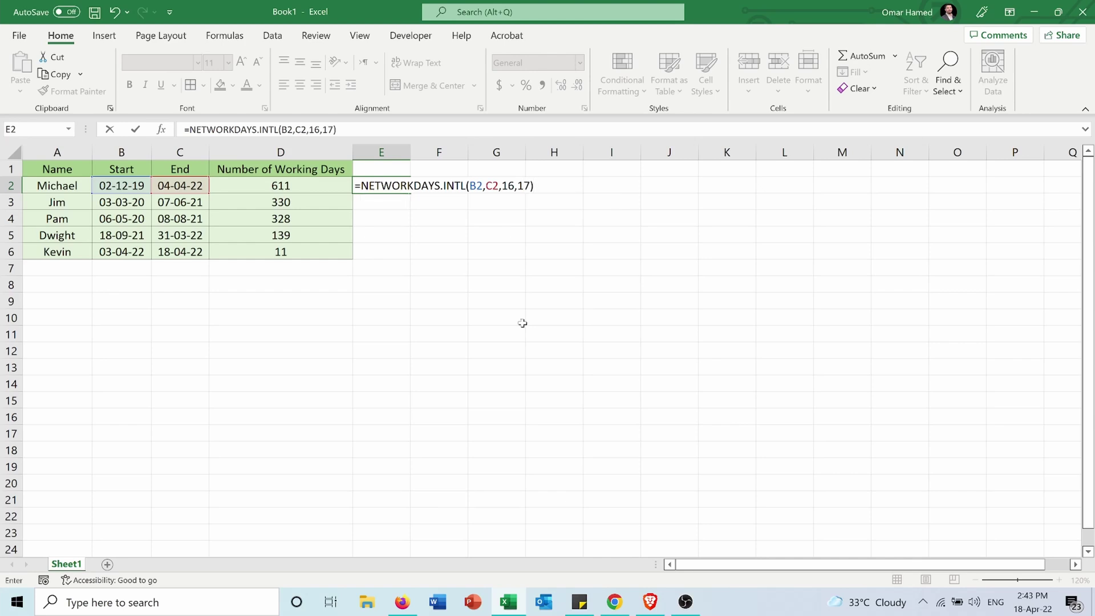
{"action": "key", "text": "Return"}
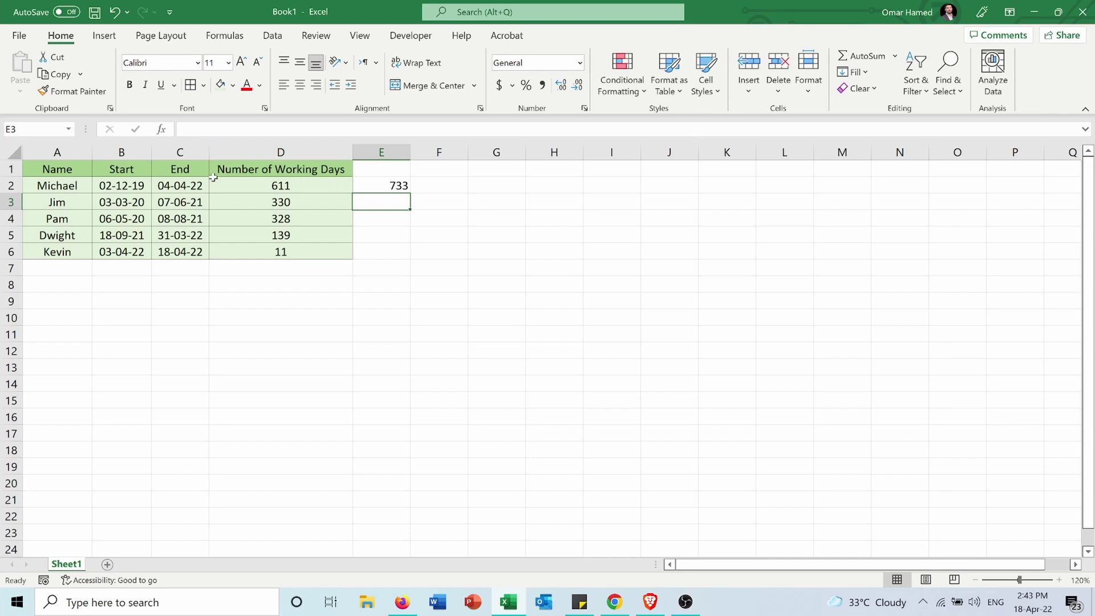
Copy the E2 formula down through E6, yielding 396, 394, 168 and 14.
{"action": "left_click", "coordinate": [383, 186]}
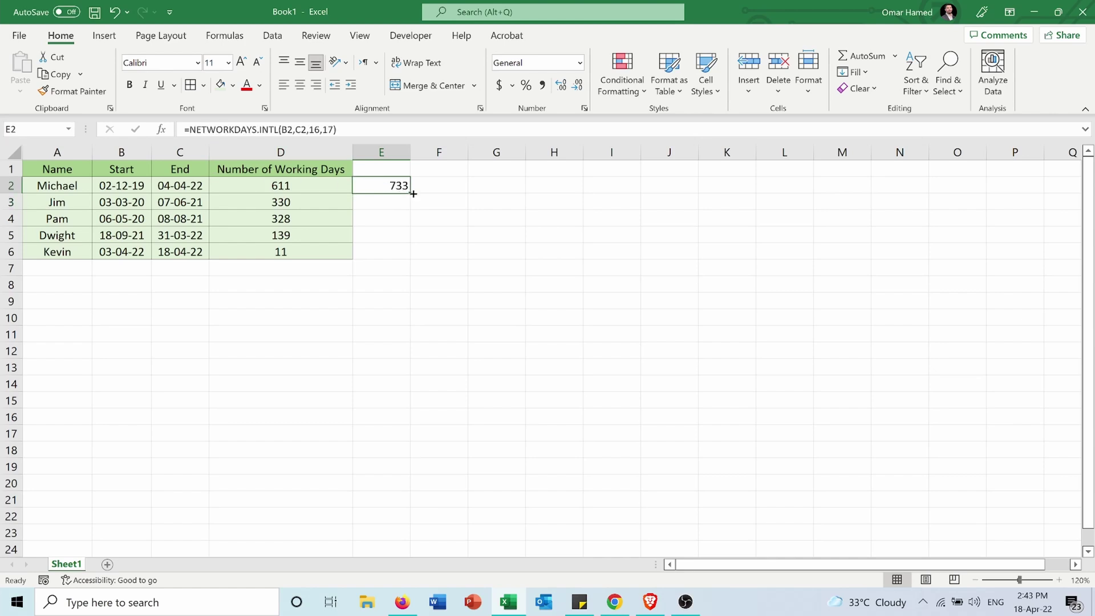
{"action": "double_click", "coordinate": [411, 194]}
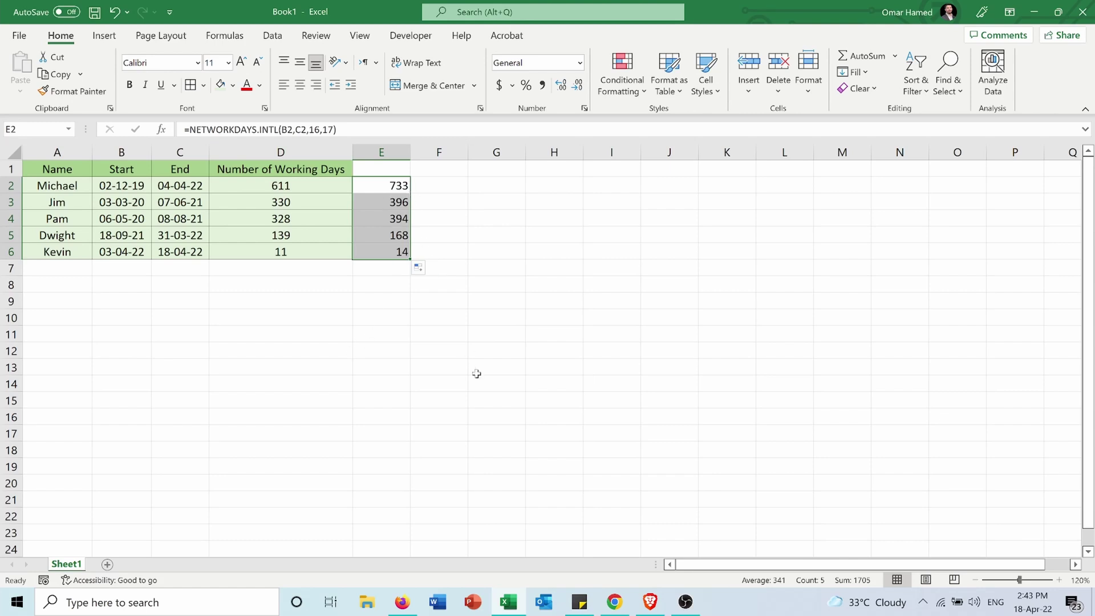
{"action": "left_click", "coordinate": [530, 387]}
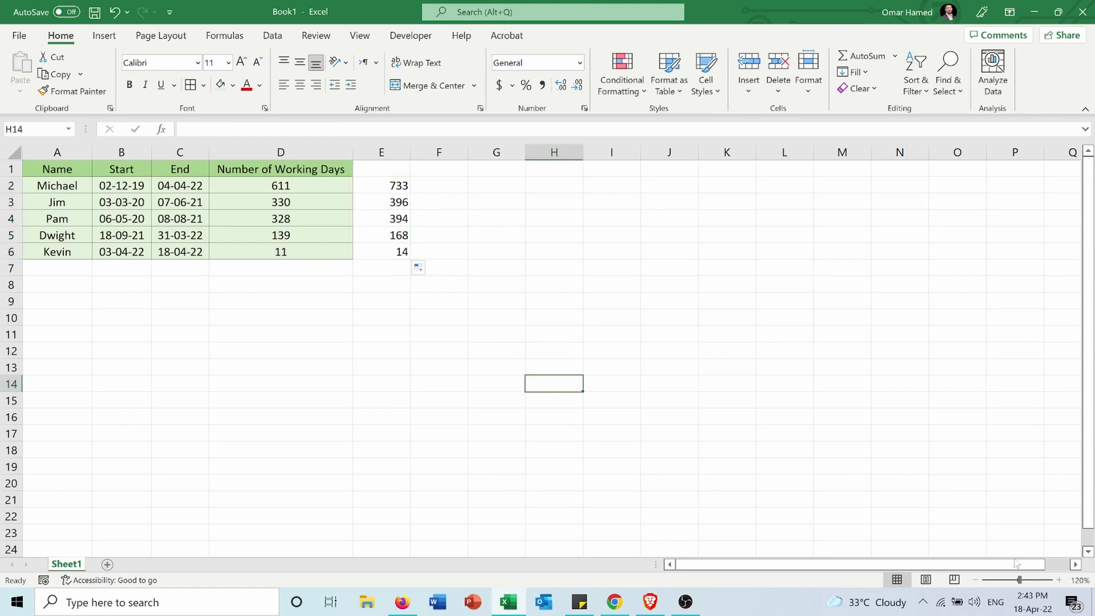